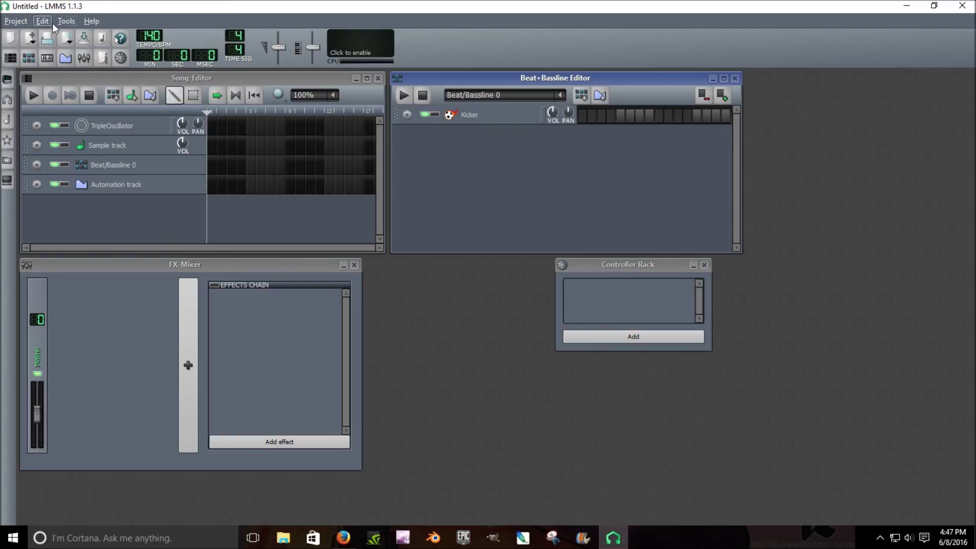
Open Setup LMMS from the Edit menu and show its Paths page
left_click(40, 19)
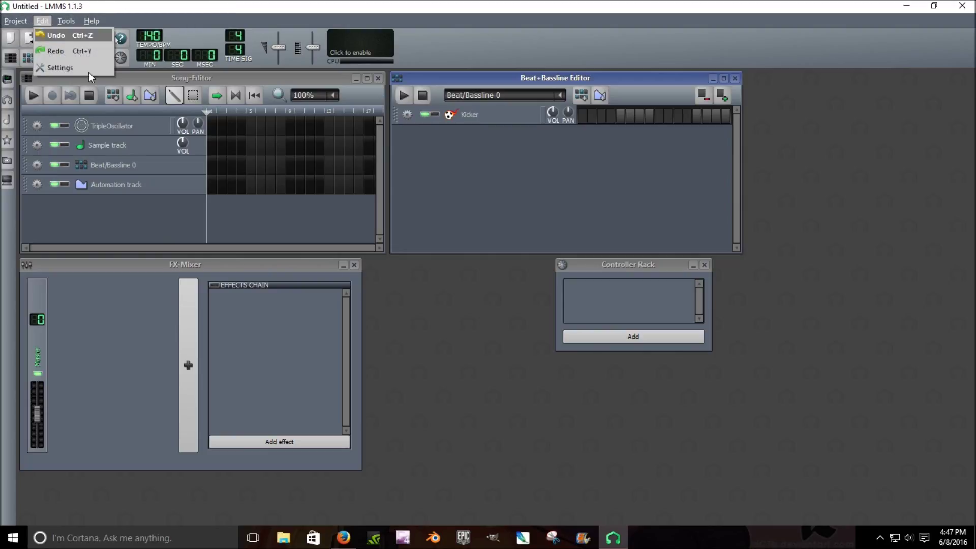
left_click(58, 69)
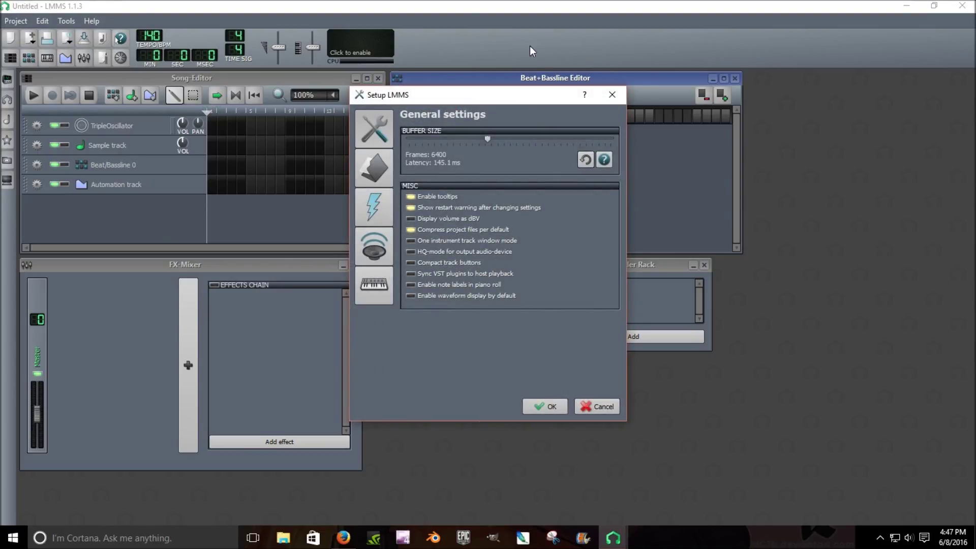
left_click(375, 166)
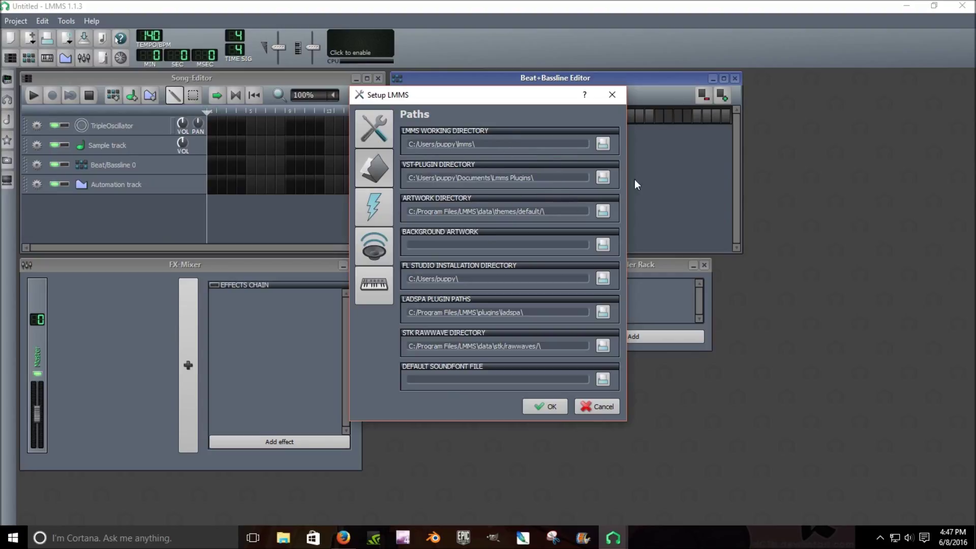
Browse up to Documents for the VST-plugin folder, then cancel the folder chooser
left_click(602, 178)
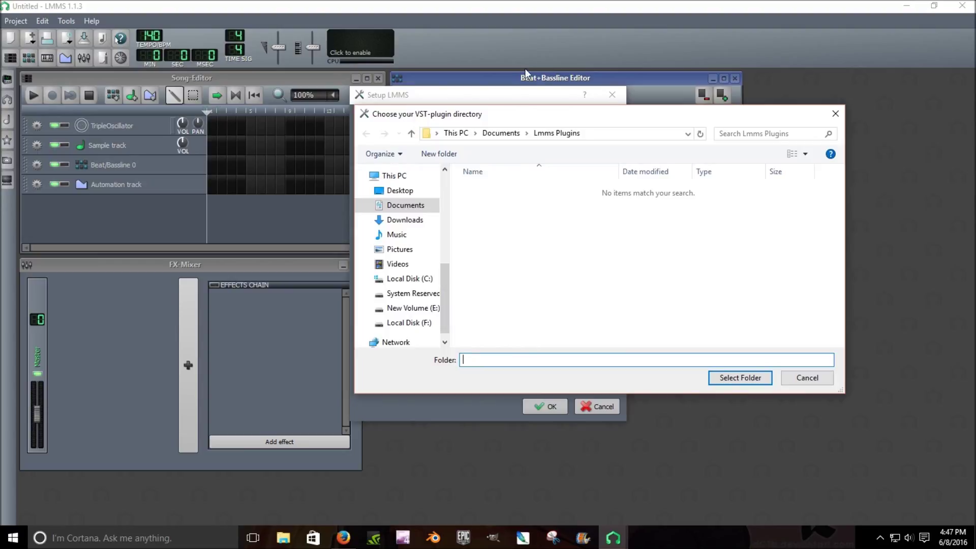
left_click(501, 134)
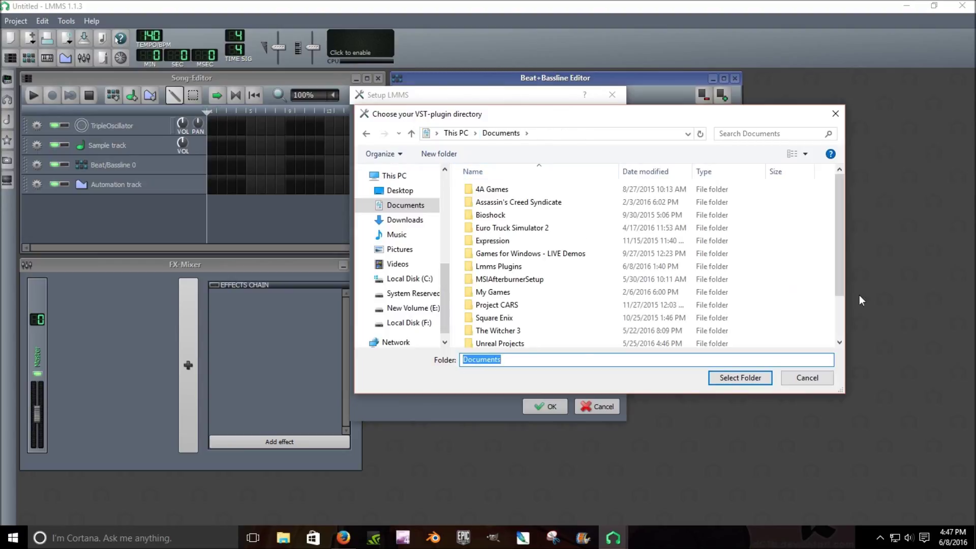
scroll(648, 267, "down", 3)
scroll(717, 297, "up", 3)
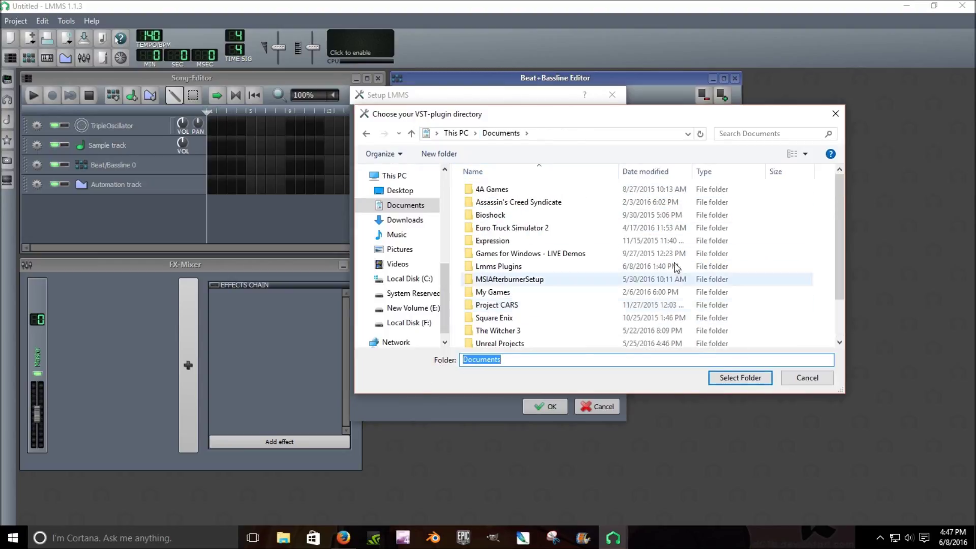
left_click(806, 378)
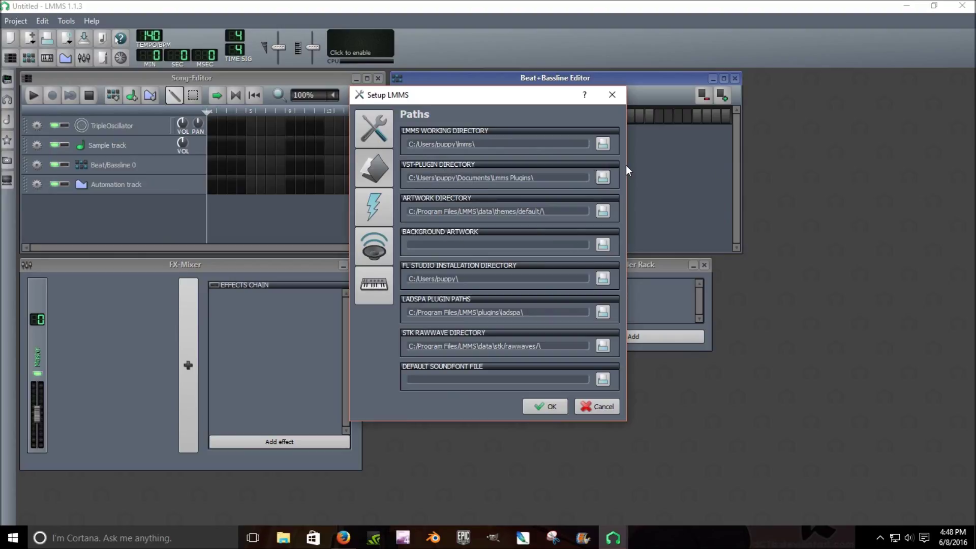
Confirm Documents\Lmms Plugins as the VST-plugin directory and close Setup LMMS
left_click(601, 178)
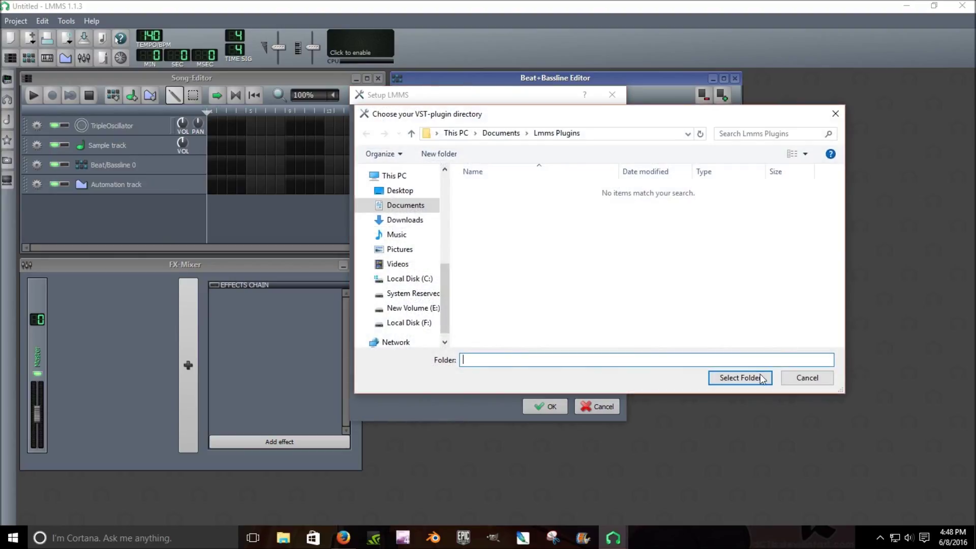
left_click(835, 114)
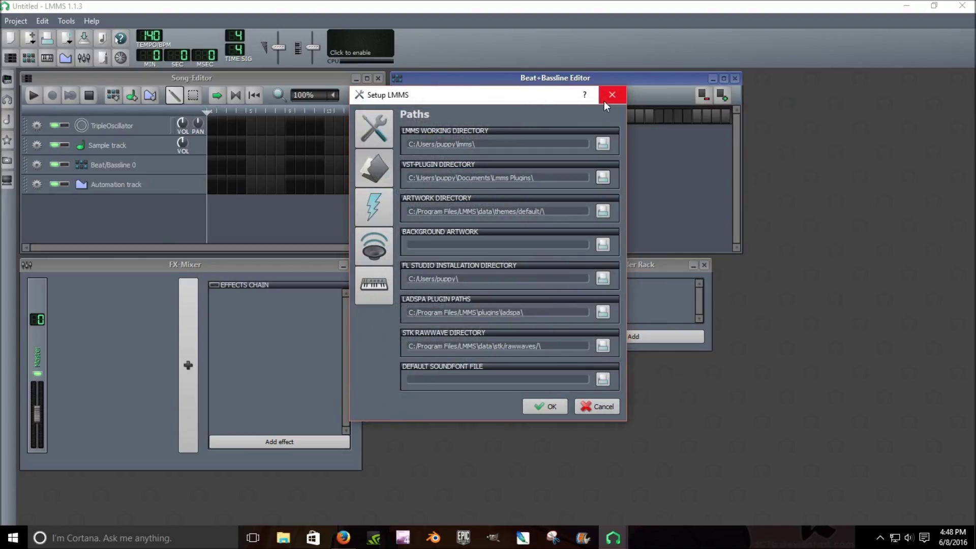
left_click(611, 95)
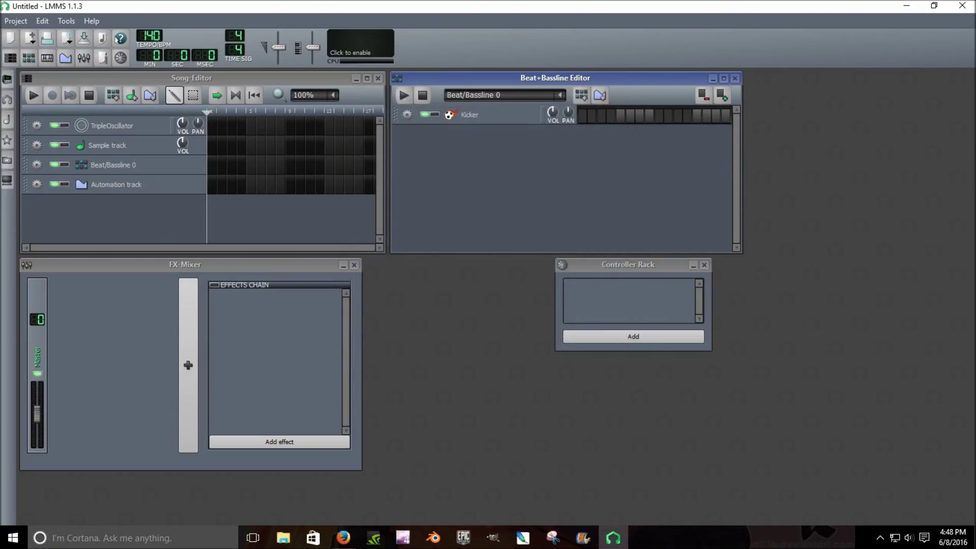
left_click(284, 538)
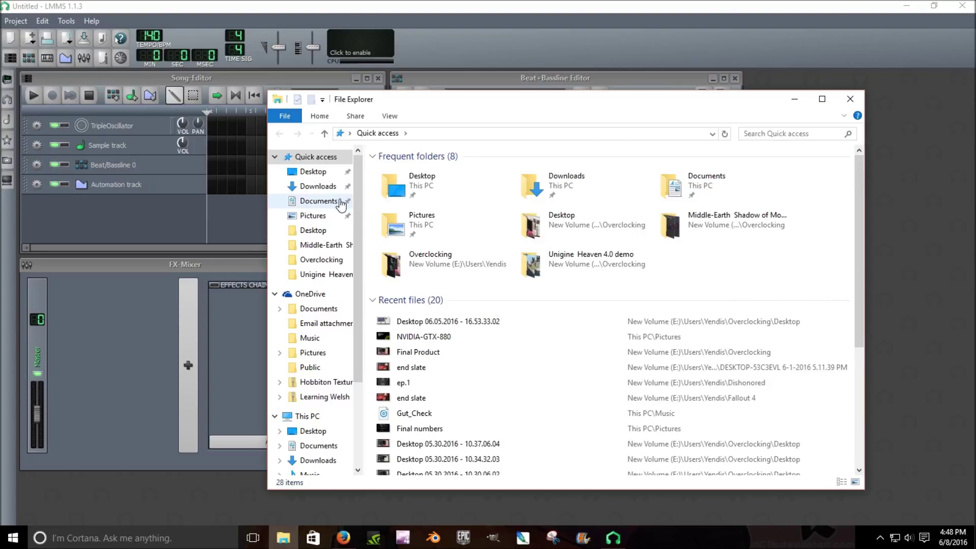
left_click(318, 201)
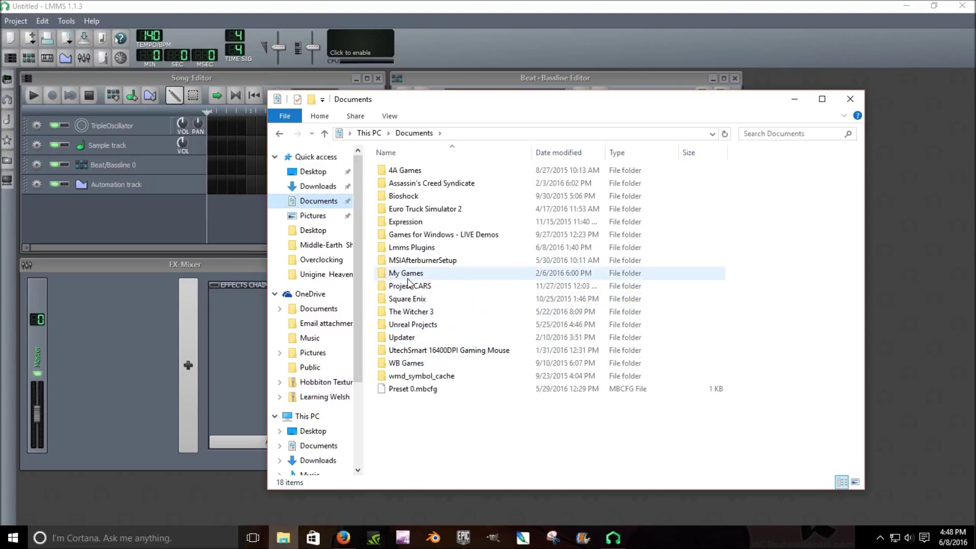
double_click(410, 248)
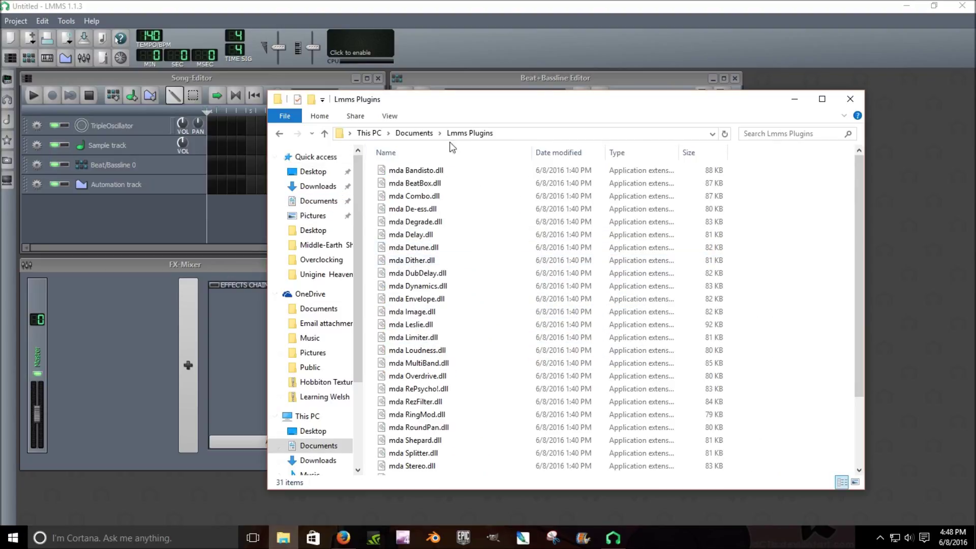
scroll(479, 305, "down", 5)
scroll(479, 458, "up", 5)
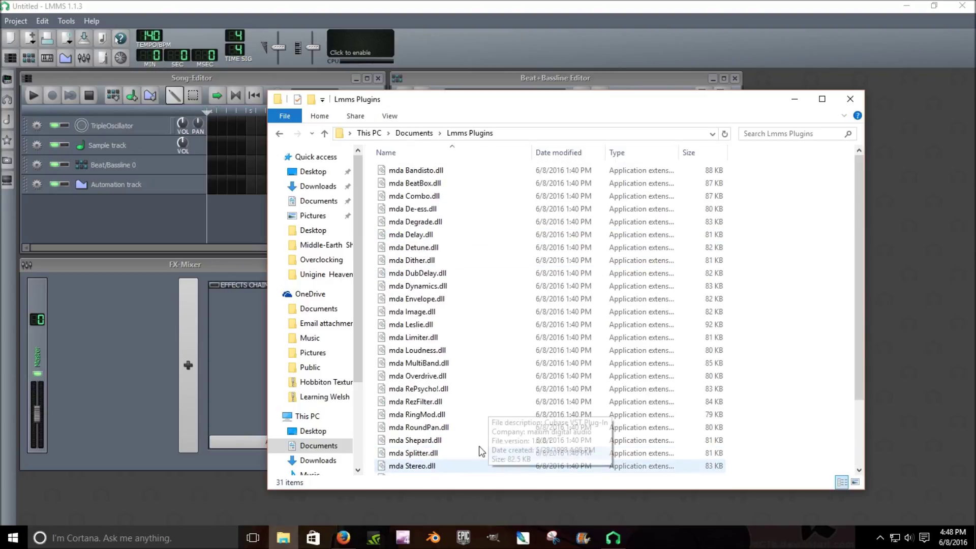
scroll(588, 343, "down", 5)
scroll(591, 347, "up", 5)
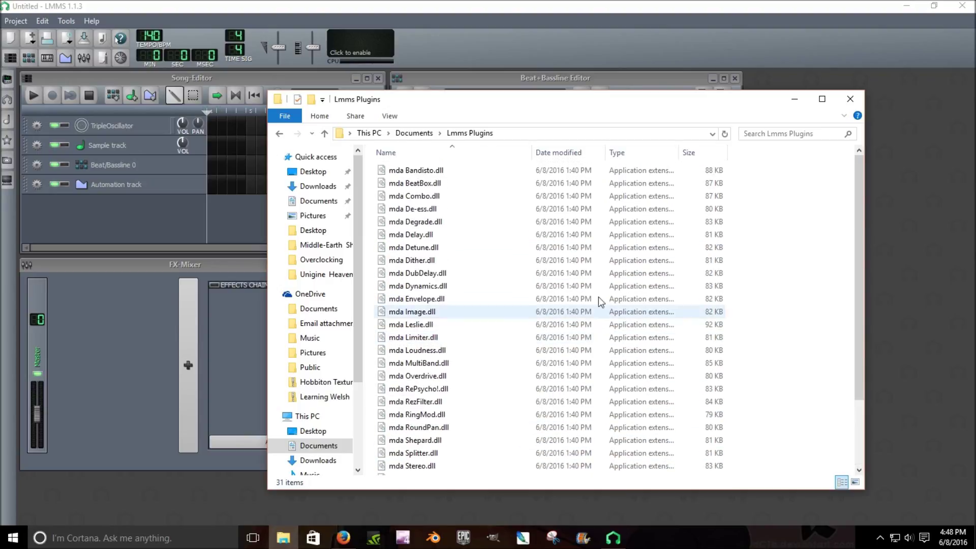
left_click(850, 99)
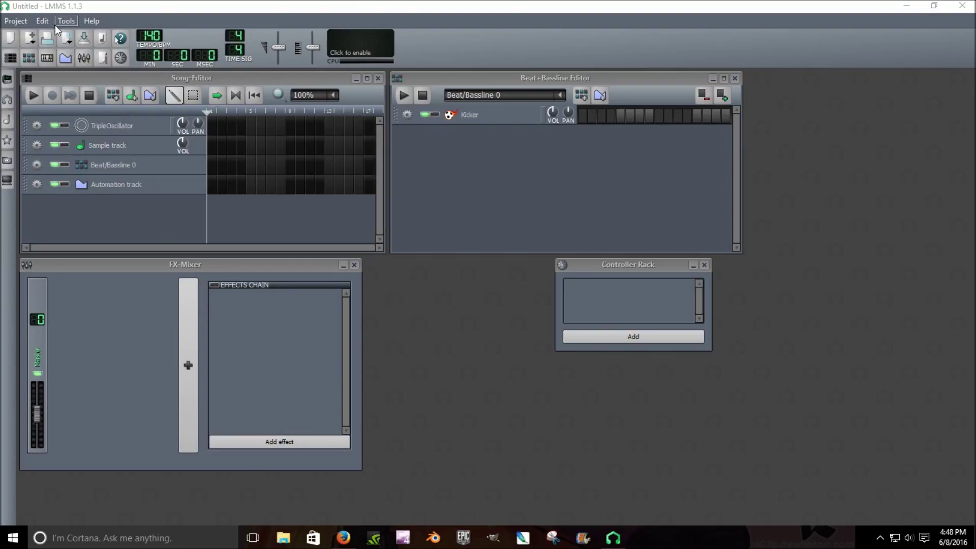
left_click(71, 20)
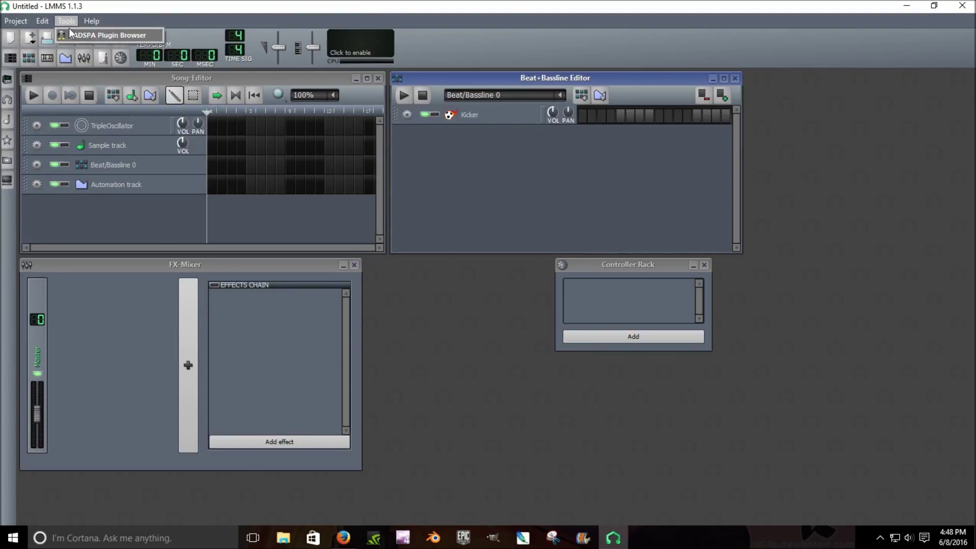
left_click(71, 19)
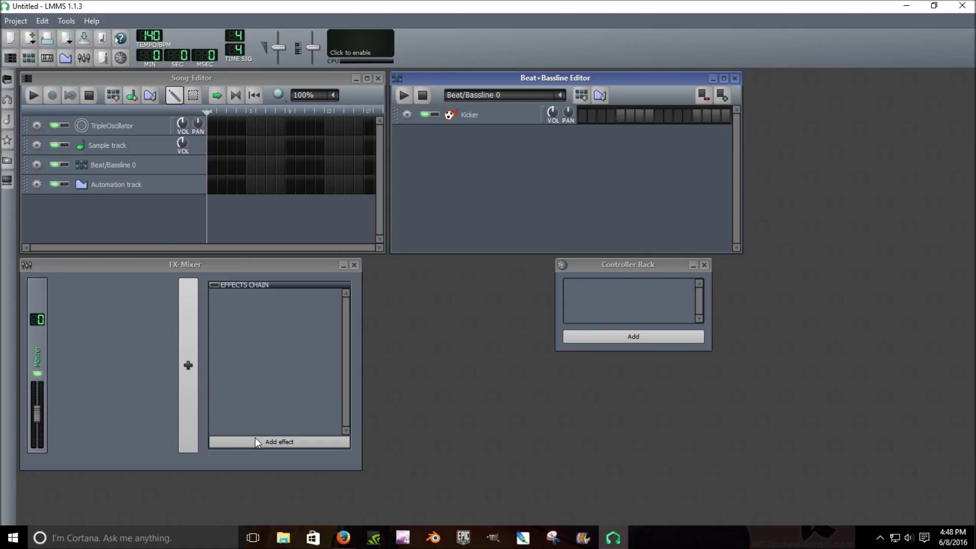
left_click(256, 439)
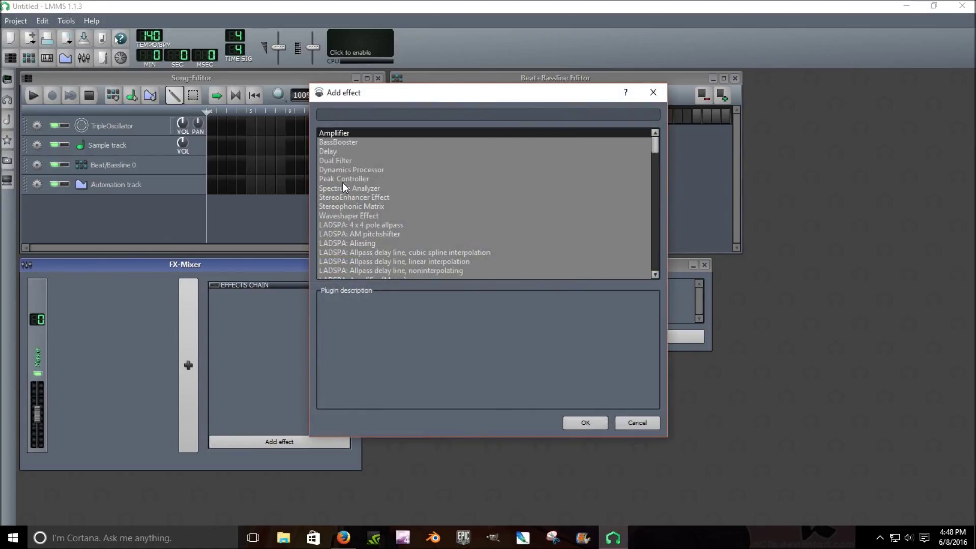
scroll(421, 136, "down", 8)
scroll(414, 208, "down", 5)
scroll(414, 213, "down", 5)
scroll(415, 221, "down", 4)
scroll(415, 226, "down", 5)
scroll(416, 224, "down", 5)
scroll(415, 225, "down", 5)
scroll(415, 225, "down", 3)
scroll(416, 225, "up", 3)
scroll(415, 225, "up", 3)
scroll(415, 225, "up", 2)
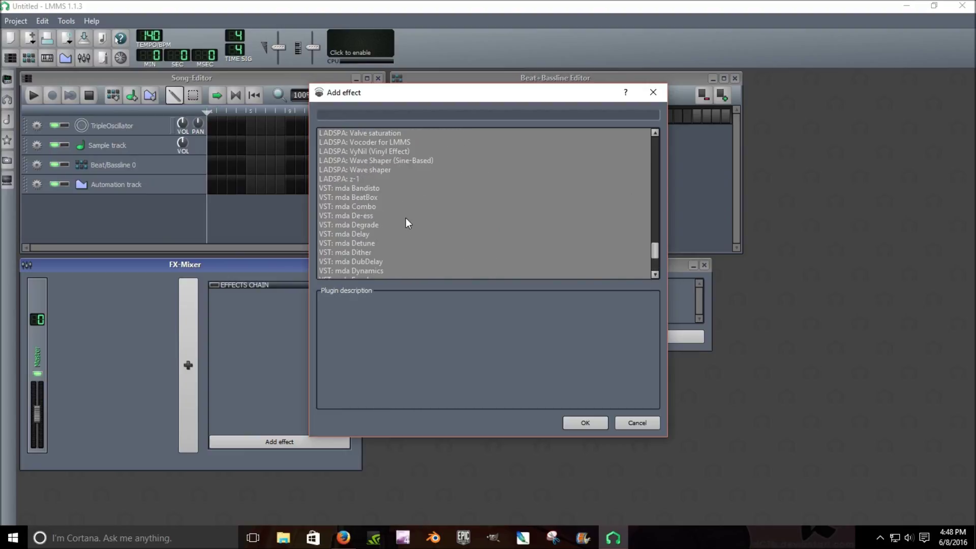
scroll(336, 219, "down", 4)
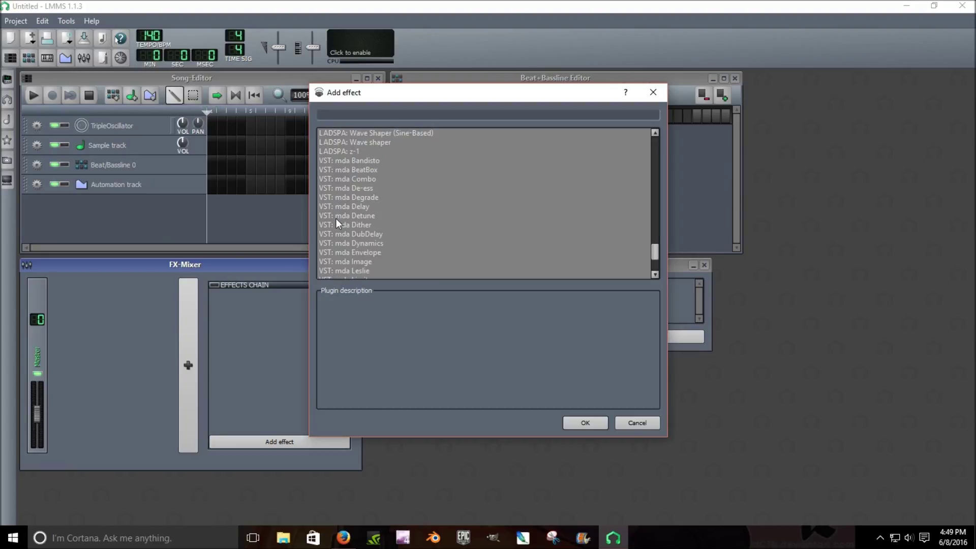
scroll(335, 218, "down", 3)
scroll(337, 219, "down", 2)
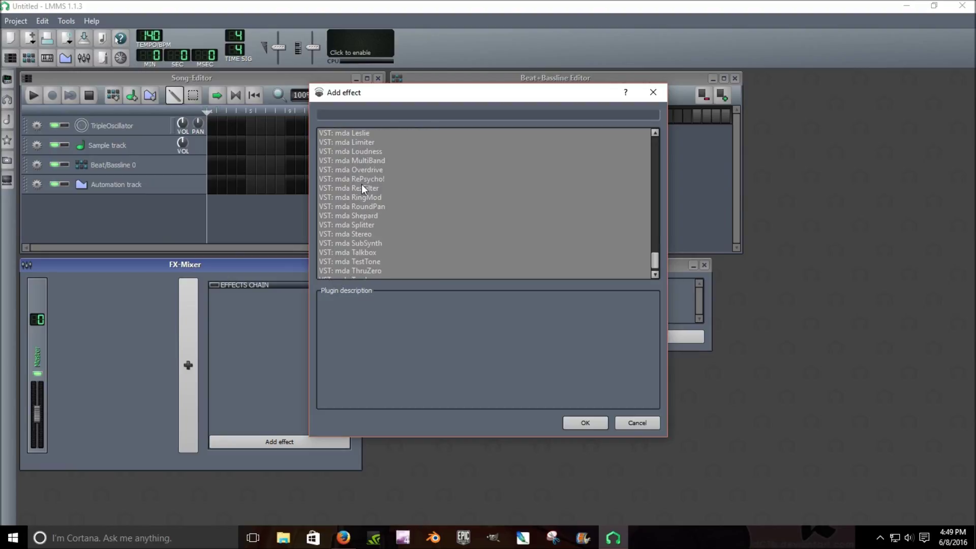
scroll(362, 184, "down", 1)
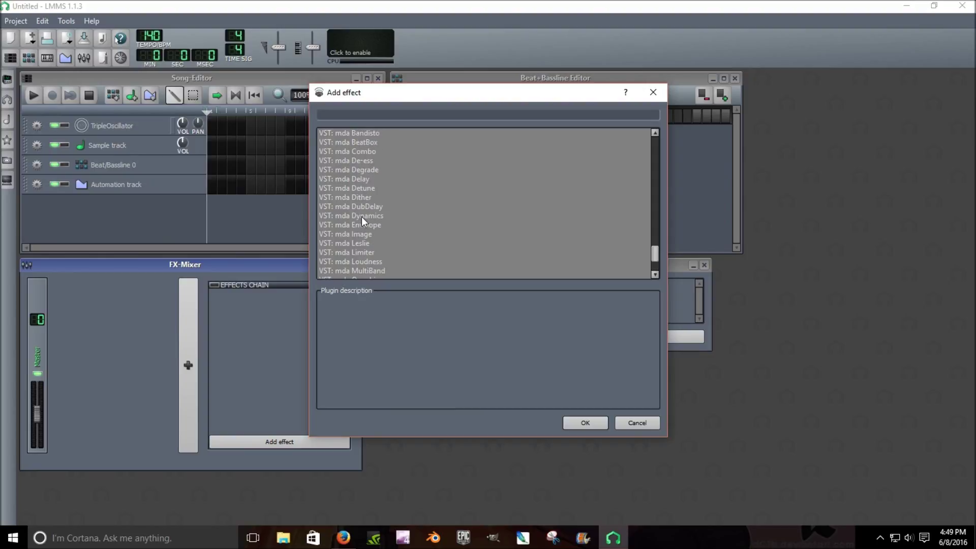
scroll(362, 217, "up", 10)
scroll(490, 219, "up", 8)
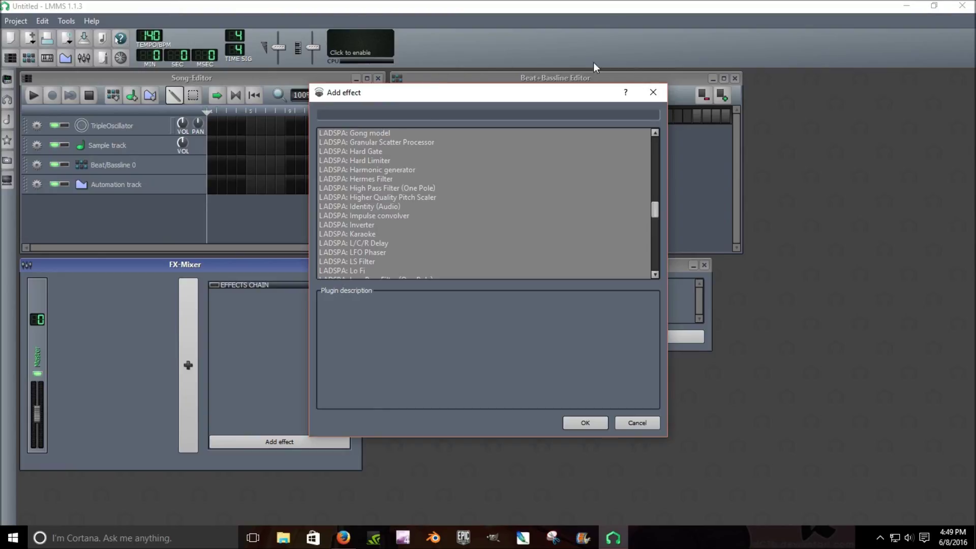
Dismiss the Add effect dialog, leaving the mixer's effects chain empty
left_click(654, 93)
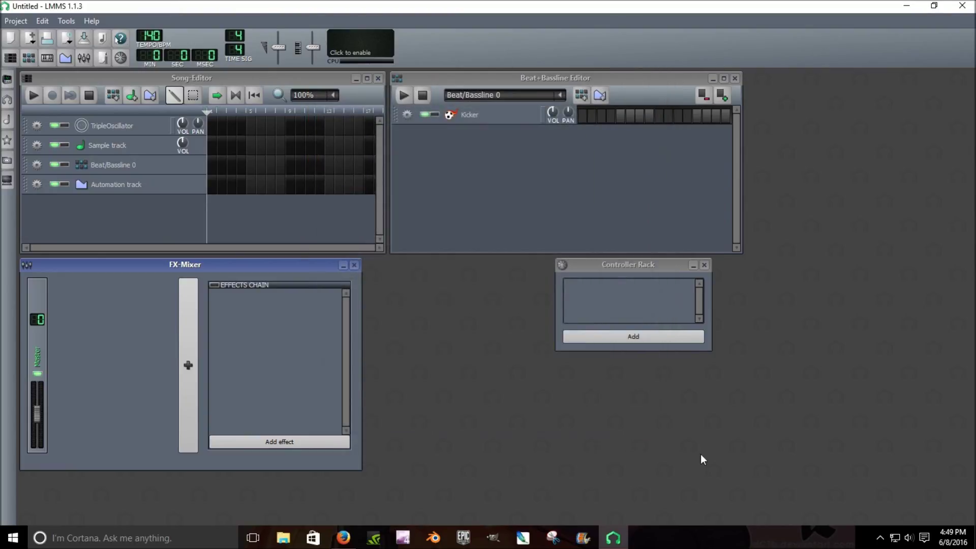